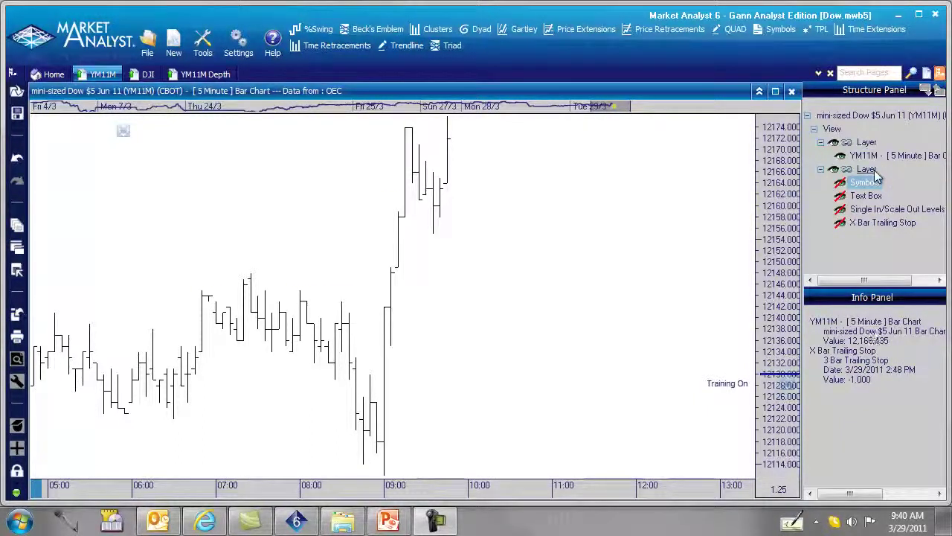
Unhide the Symbols and Text Box layers to reveal the Buy 3@ 12175 marker, then select Symbols
click(839, 183)
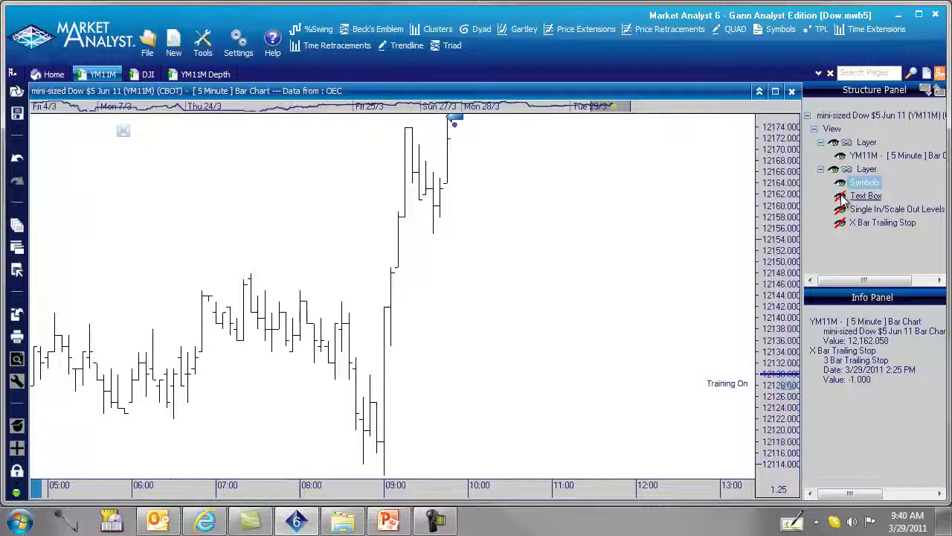
click(840, 197)
click(460, 131)
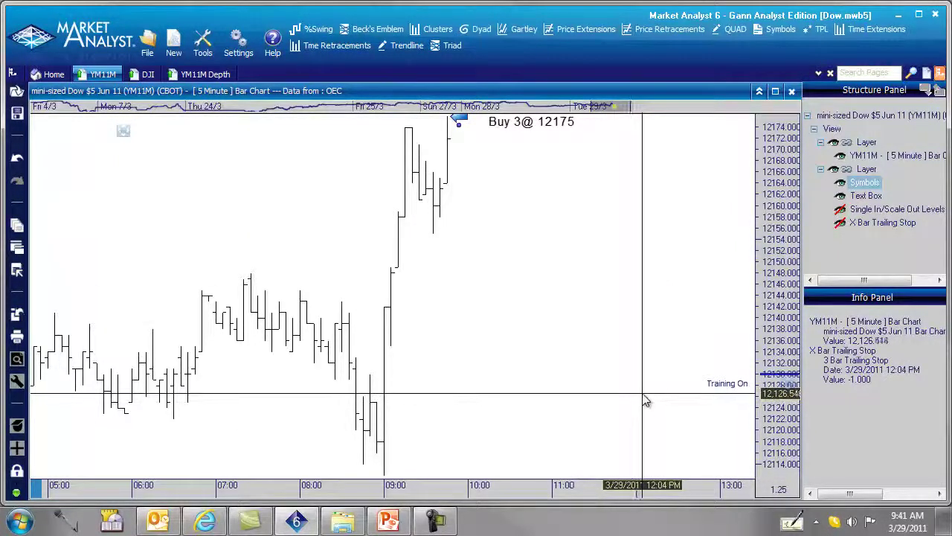
Advance the YM11M training replay by a single bar with the training + control
mouse_move(736, 428)
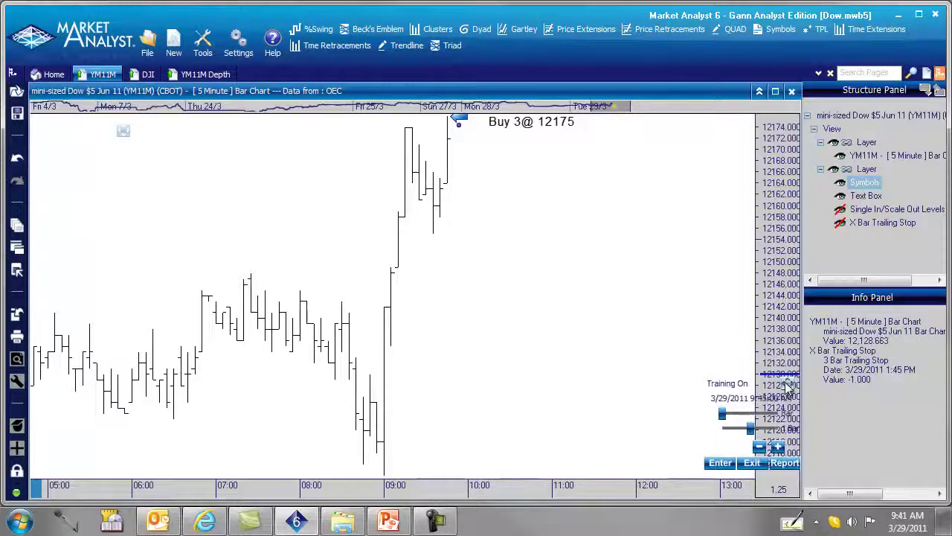
click(777, 445)
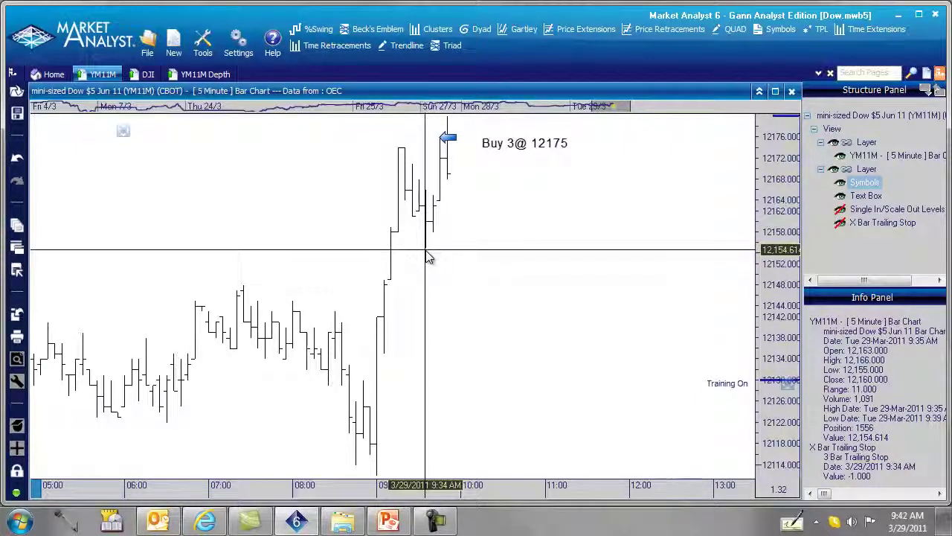
Draw Single In/Scale Out Levels from the 12175 buy entry, stop at the 9:34 bar's low
click(200, 45)
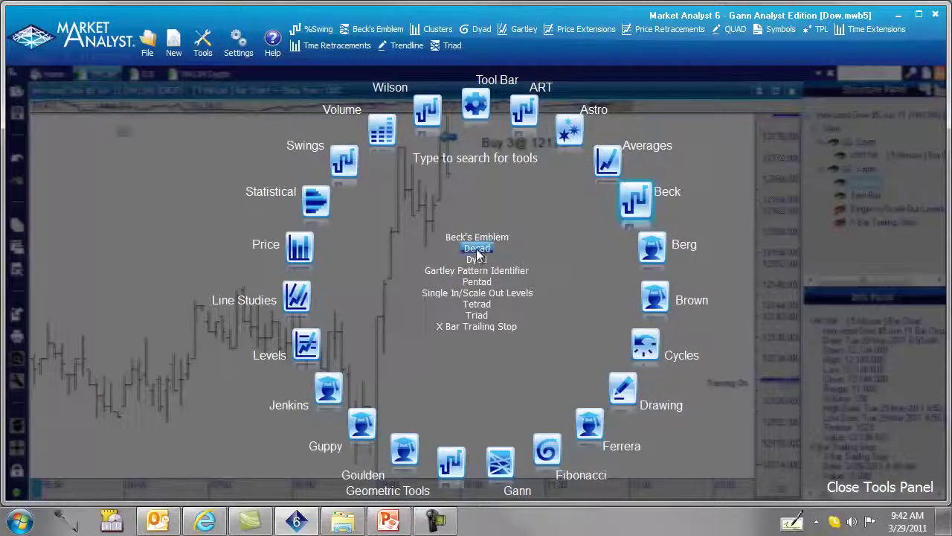
click(472, 293)
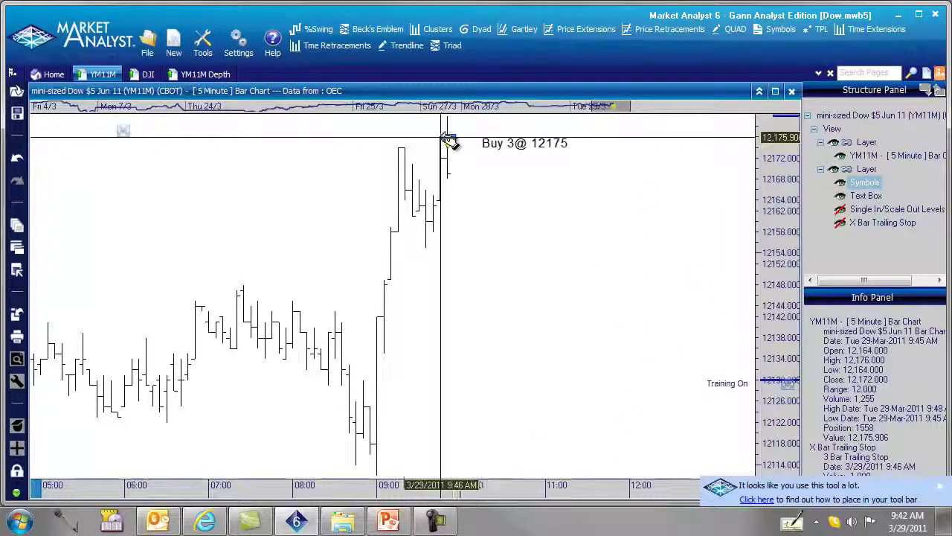
drag(449, 141, 438, 253)
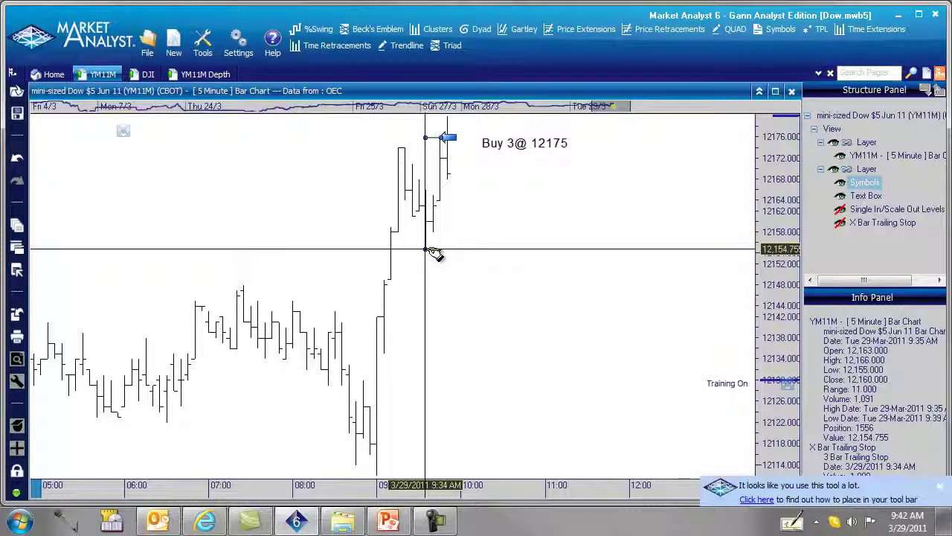
drag(430, 249, 647, 249)
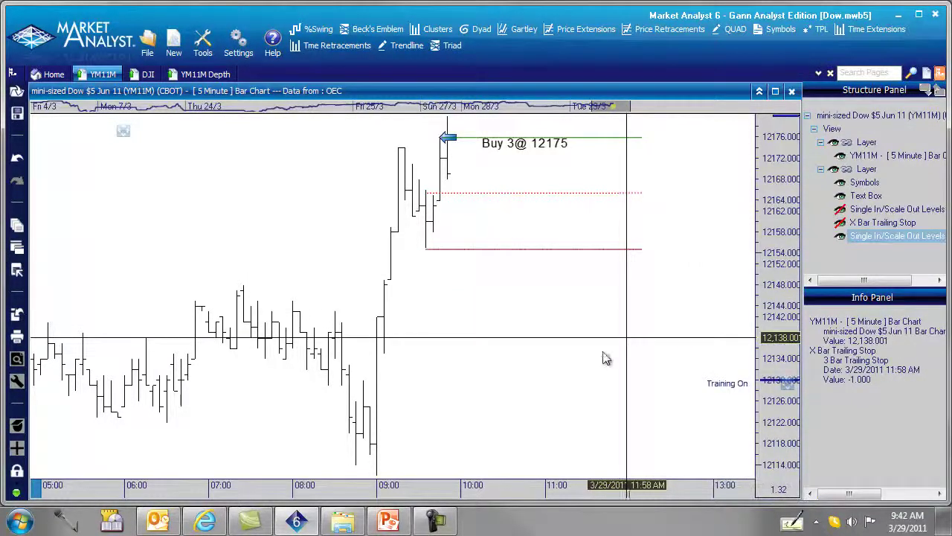
Finish placing the scale-out levels and advance the training replay five bars
click(625, 416)
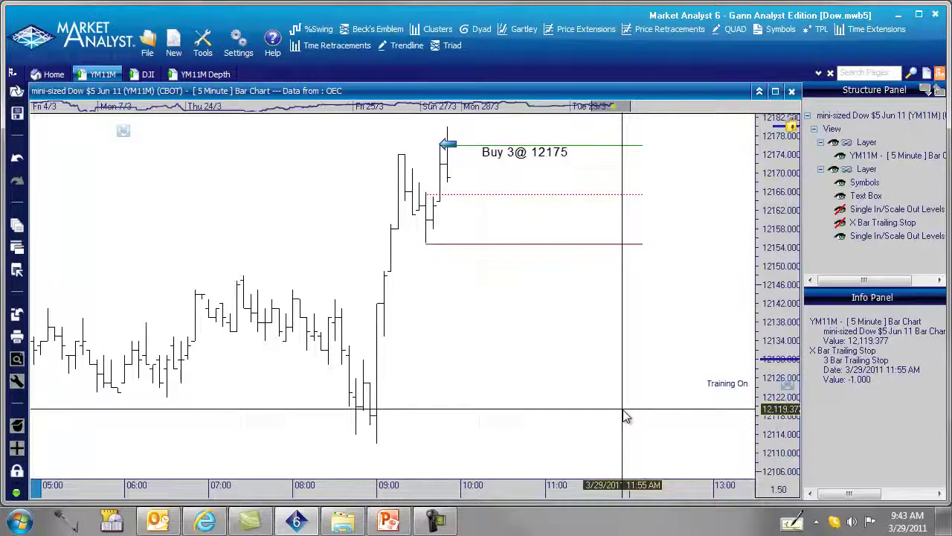
mouse_move(787, 441)
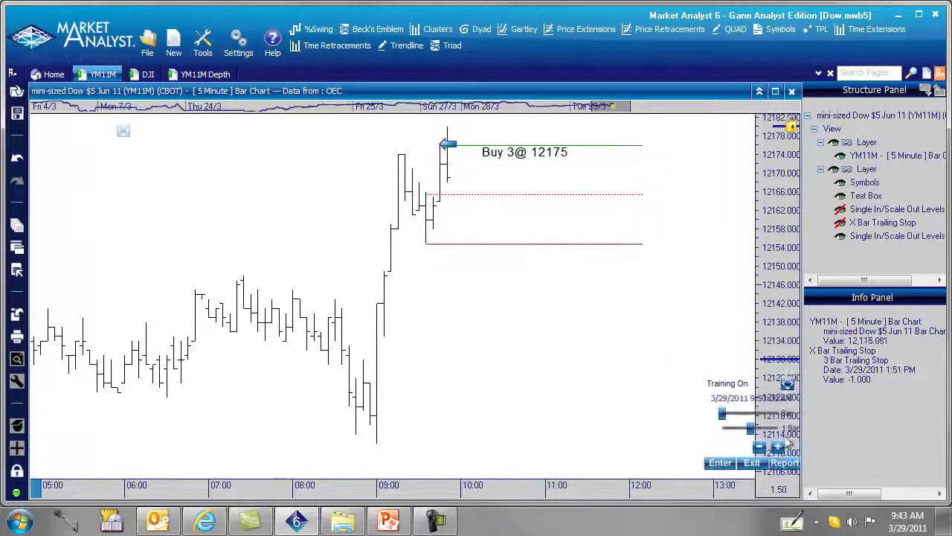
click(777, 446)
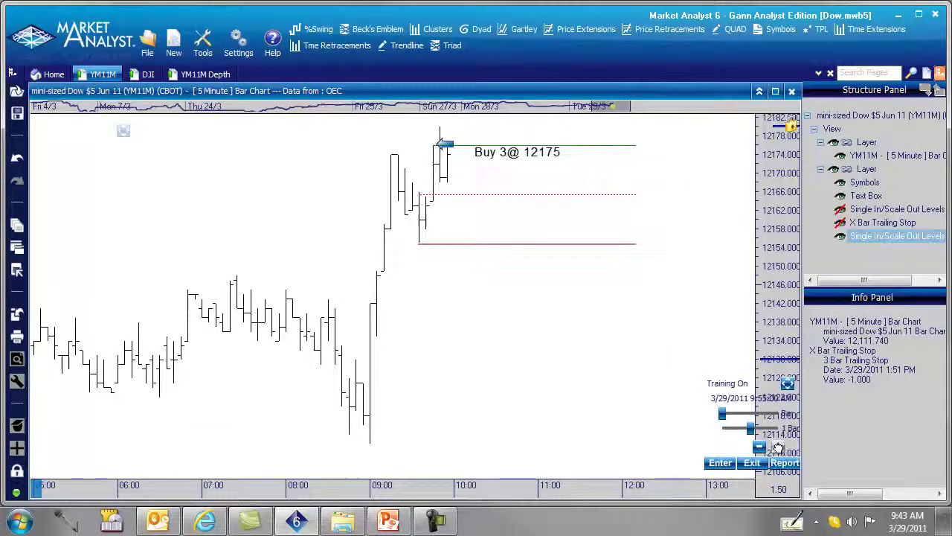
click(778, 447)
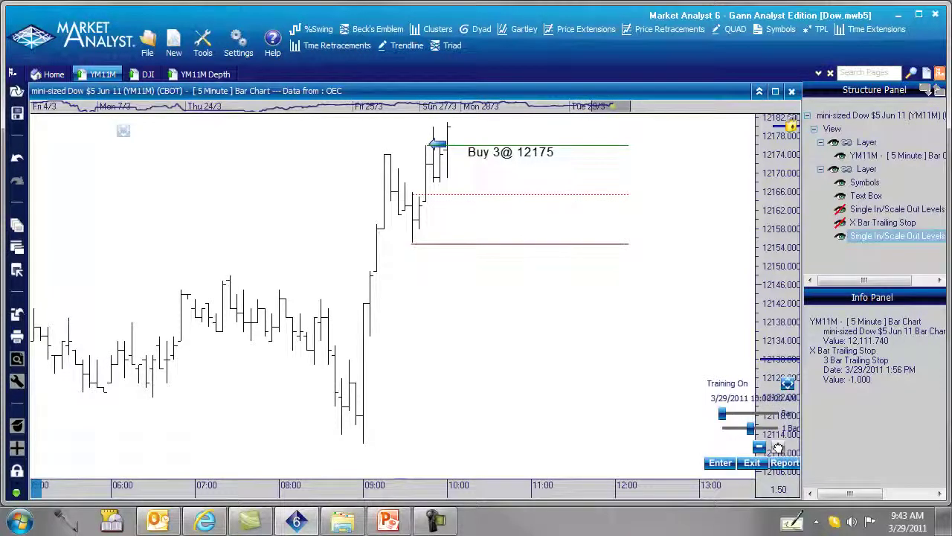
click(777, 447)
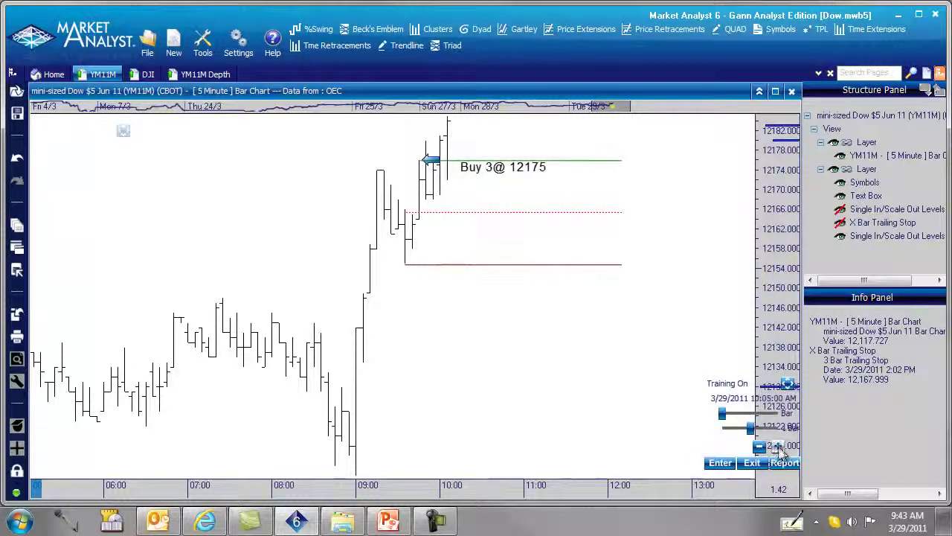
click(777, 447)
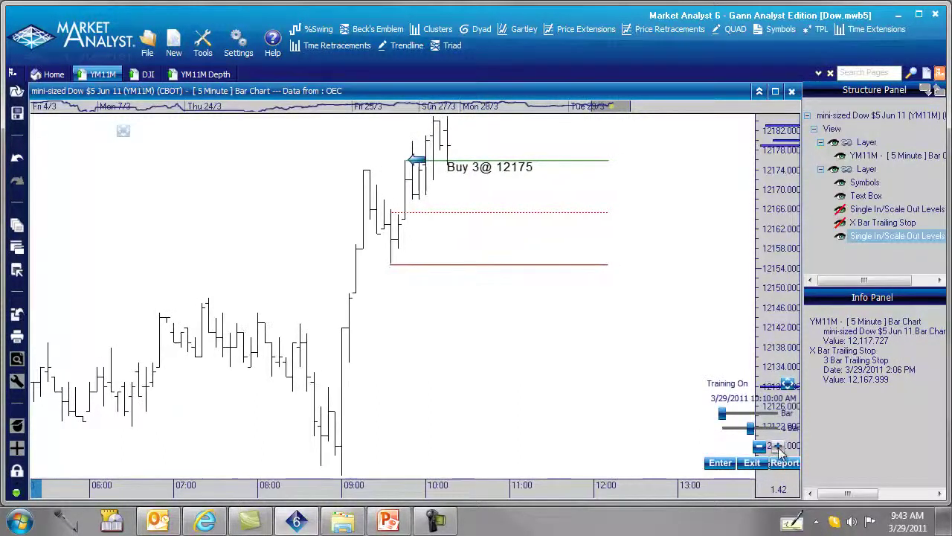
click(777, 447)
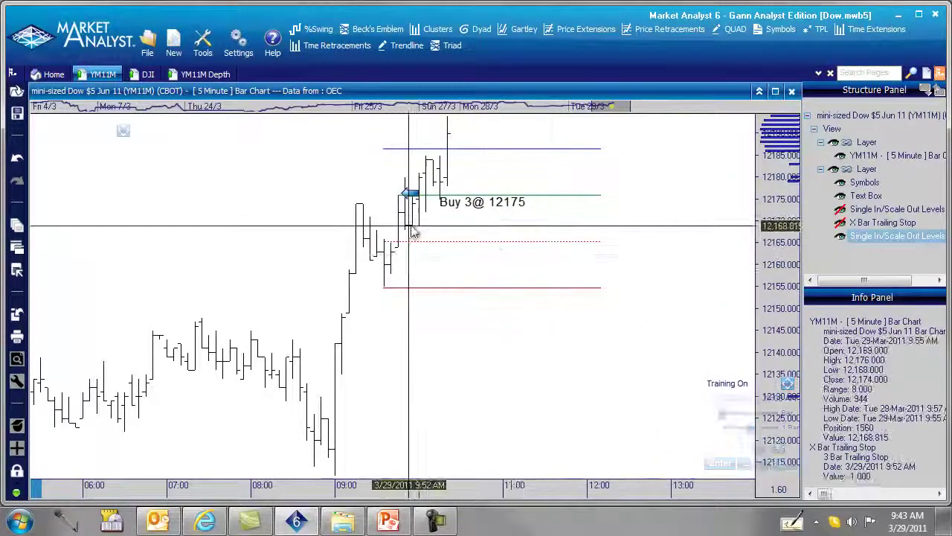
Add a blue target level above the entry and advance the replay two more bars
click(432, 149)
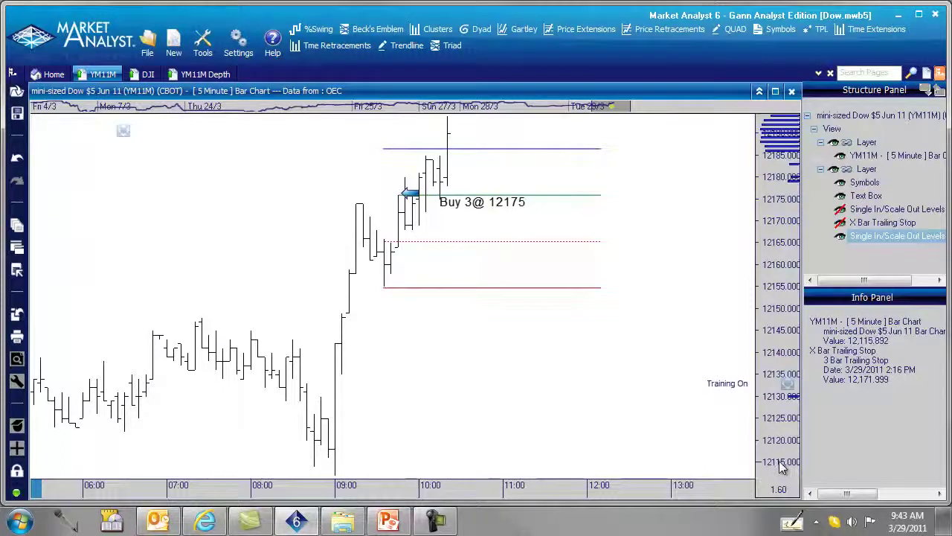
mouse_move(785, 446)
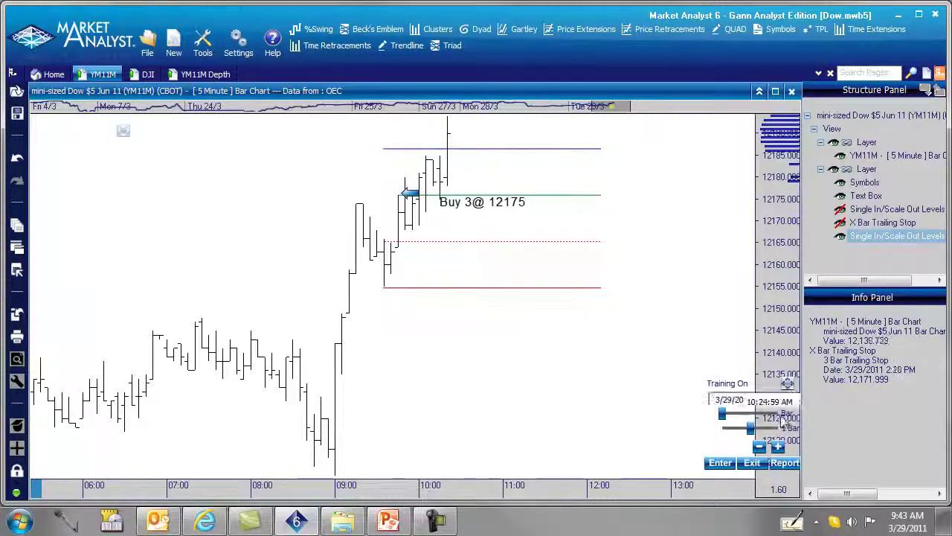
click(778, 447)
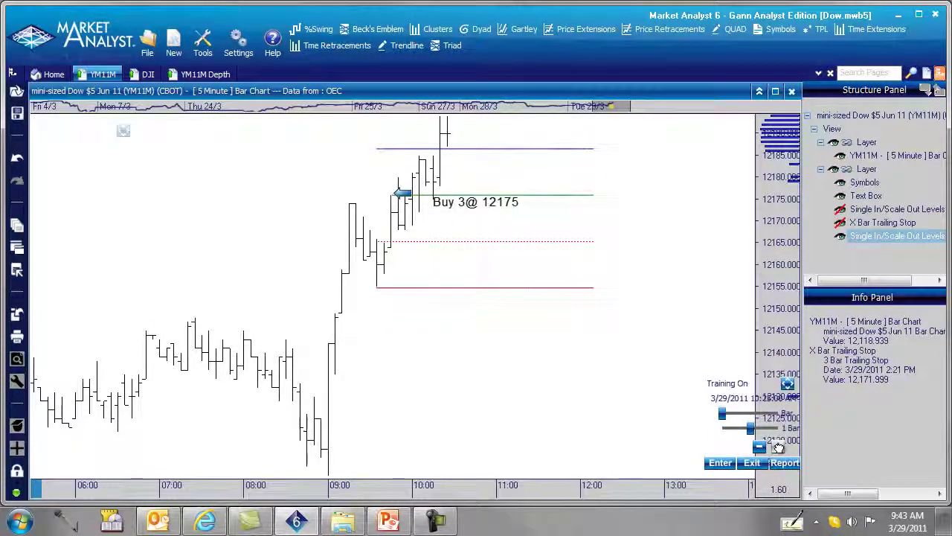
click(778, 446)
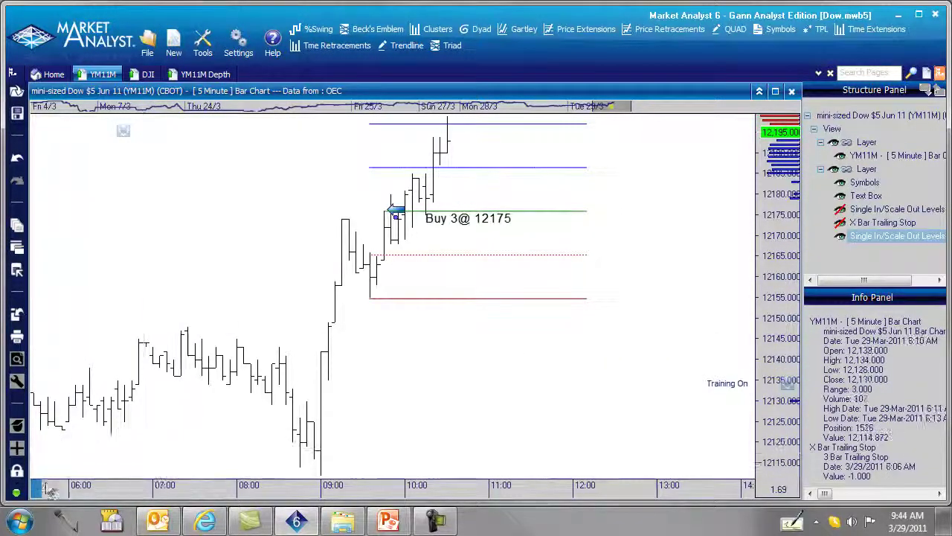
Switch YM11M to 60 Minute bars and narrow the view to the most recent bars
mouse_move(46, 494)
click(113, 488)
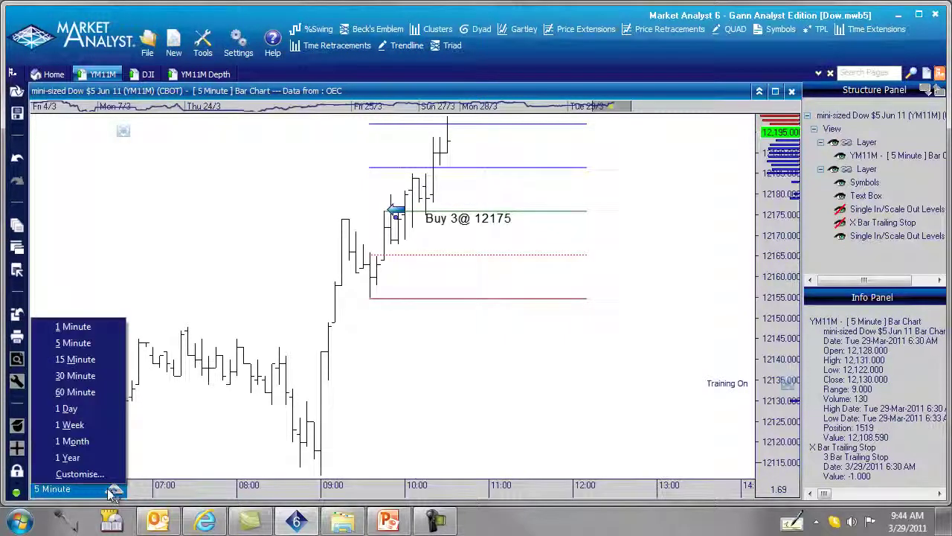
click(80, 392)
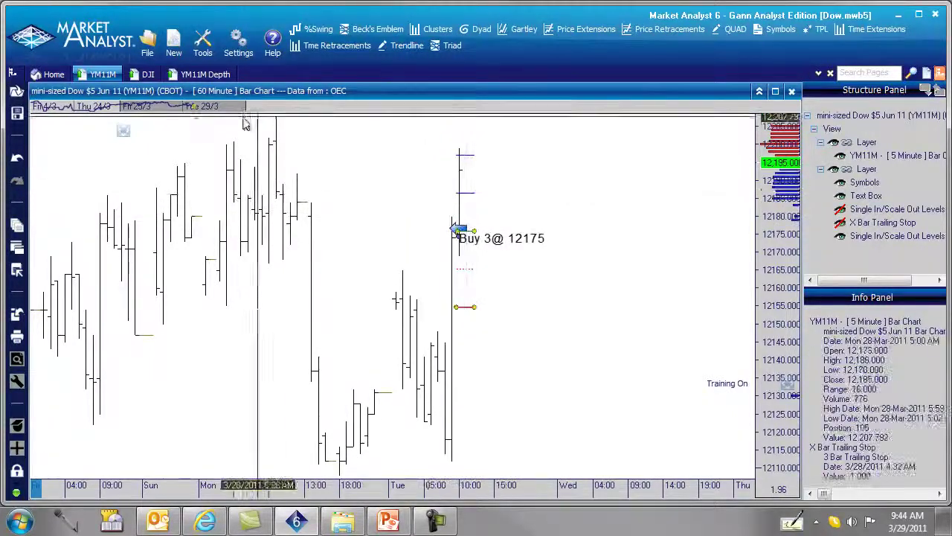
drag(123, 106, 188, 107)
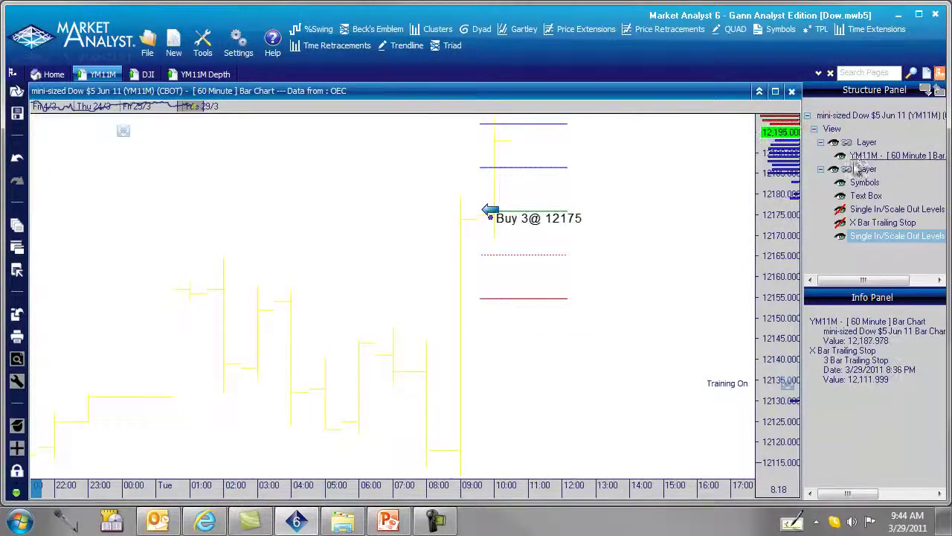
Hide the Symbols and Text Box layers in the Structure Panel
click(841, 184)
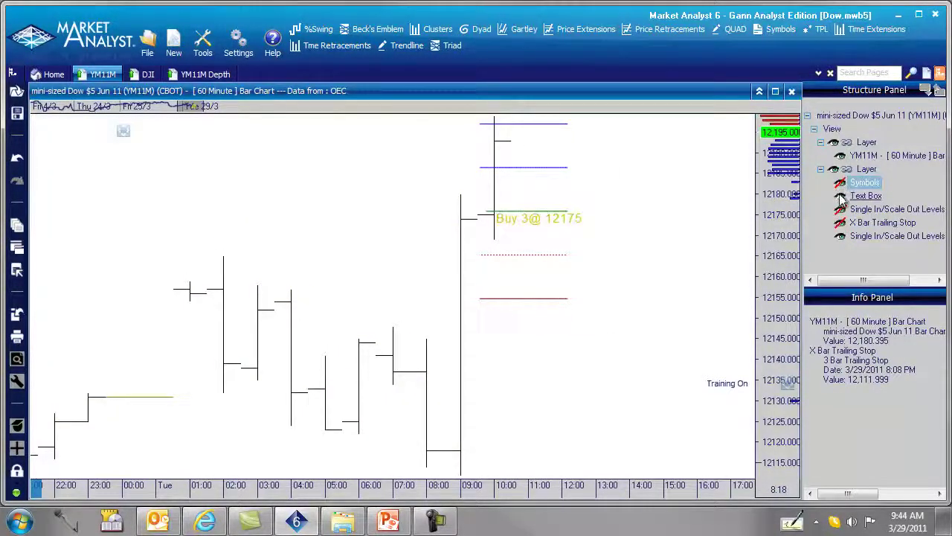
click(840, 195)
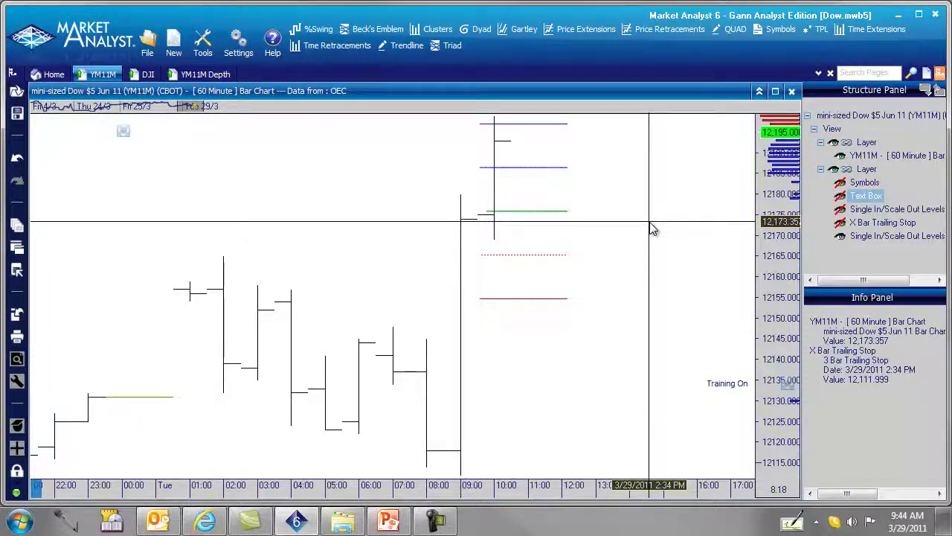
Place a 3 Bar X Bar Trailing Stop at 12,111.999 on the 60-minute chart
click(205, 47)
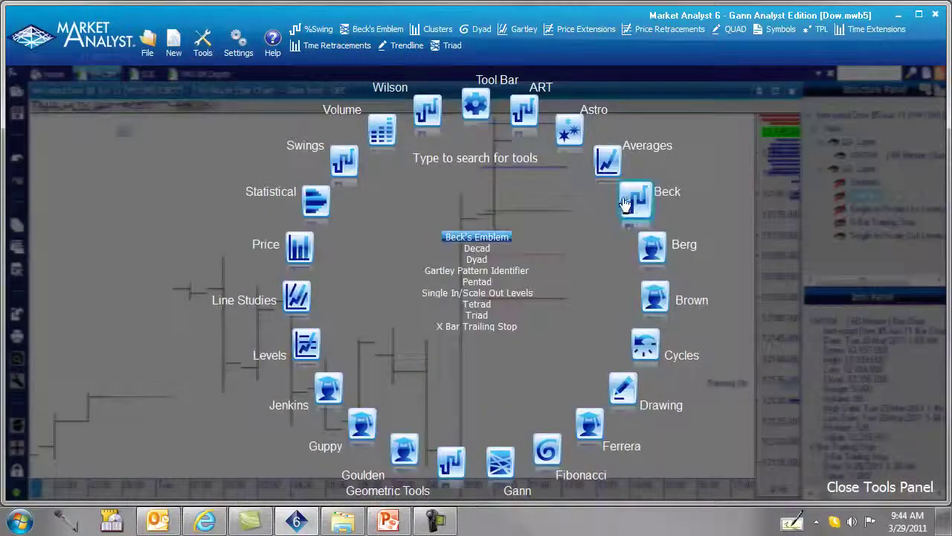
click(477, 327)
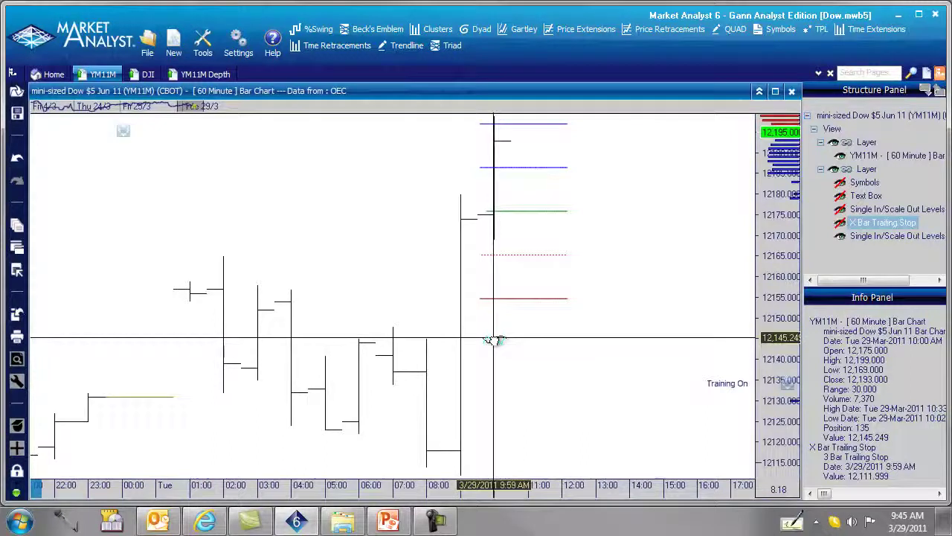
click(494, 340)
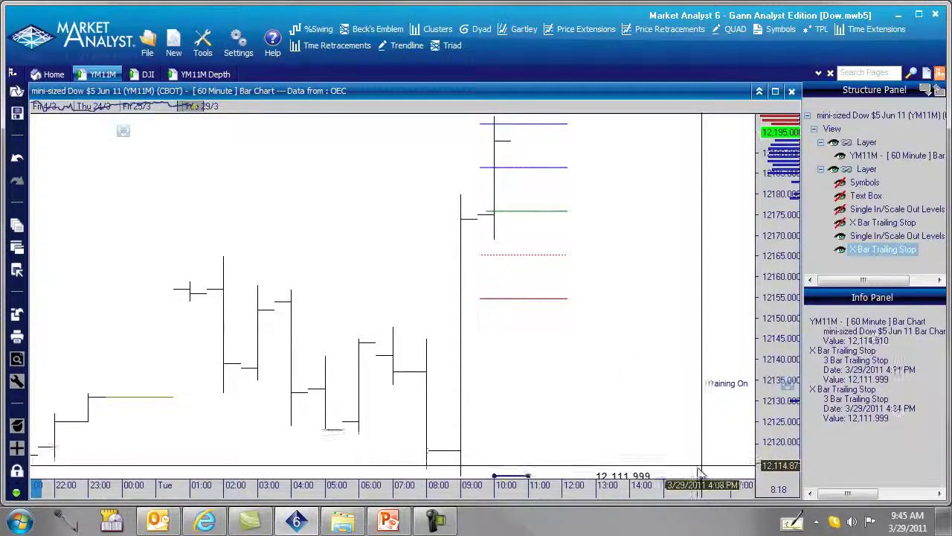
scroll(770, 445, down, 2)
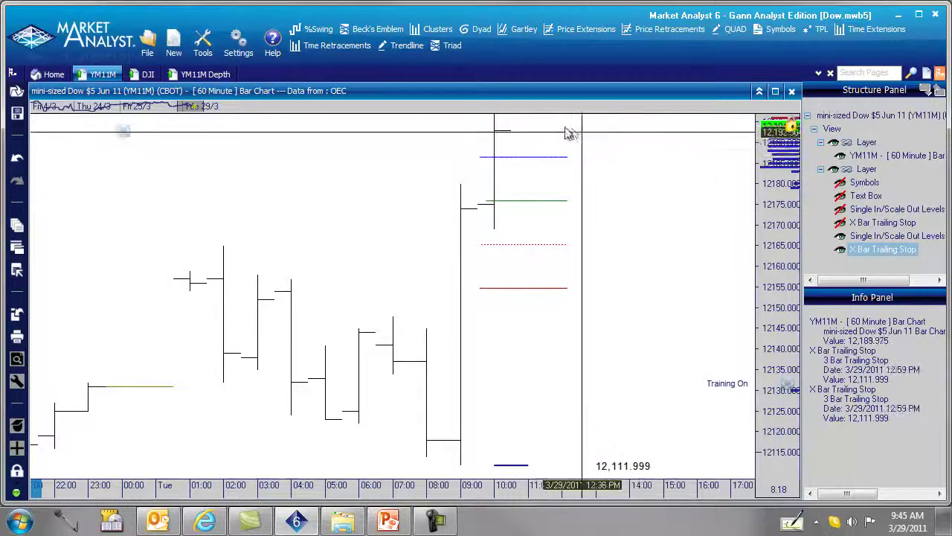
Advance the replay two steps, adjust the step slider, then advance one bar to 12:00 PM
mouse_move(788, 394)
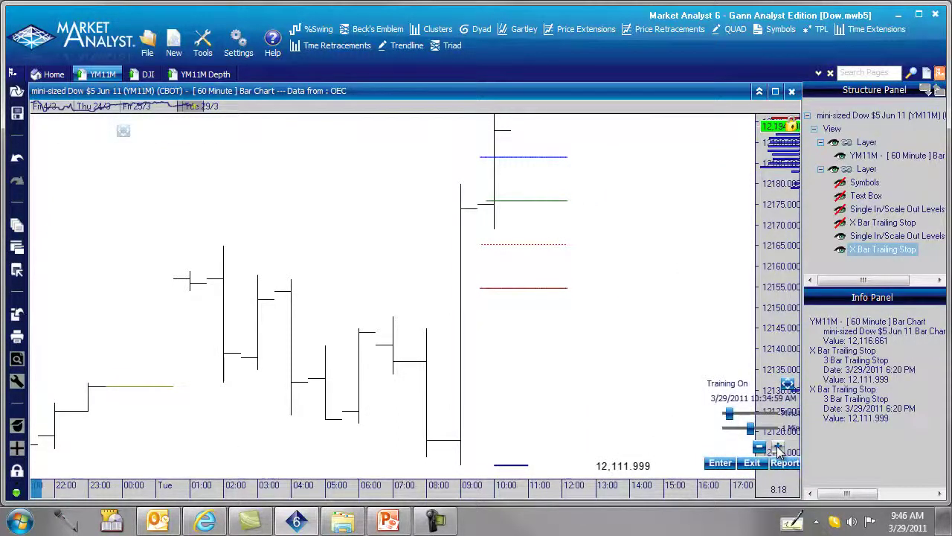
click(777, 449)
click(776, 449)
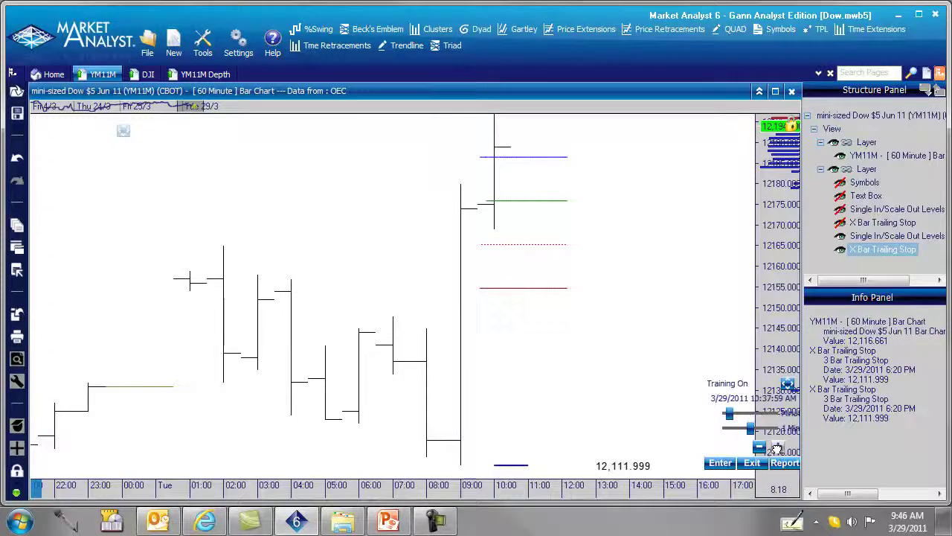
drag(731, 415, 719, 415)
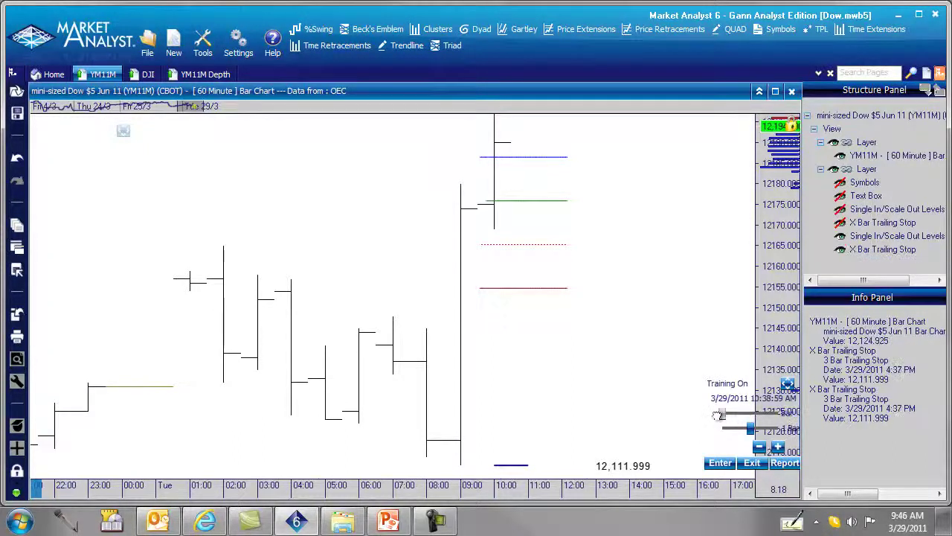
click(777, 448)
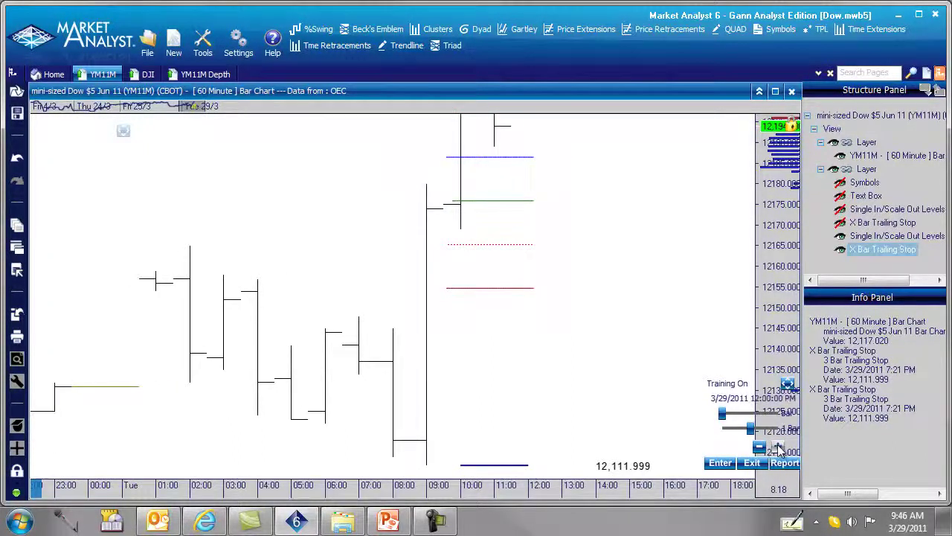